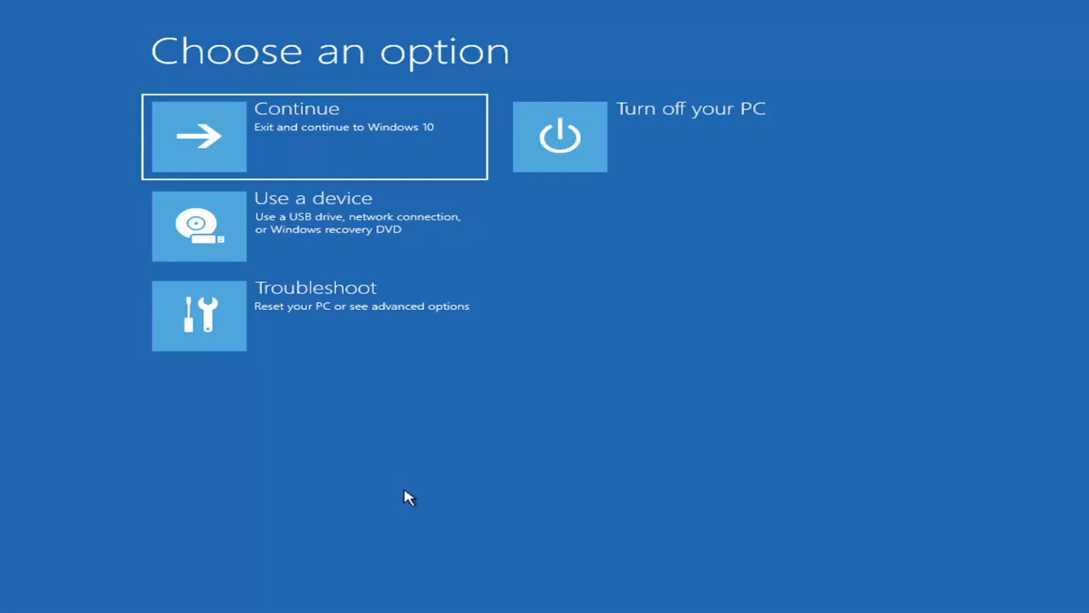
Run Startup Repair from the advanced troubleshooting options of the recovery environment.
{"action": "key", "text": "Return"}
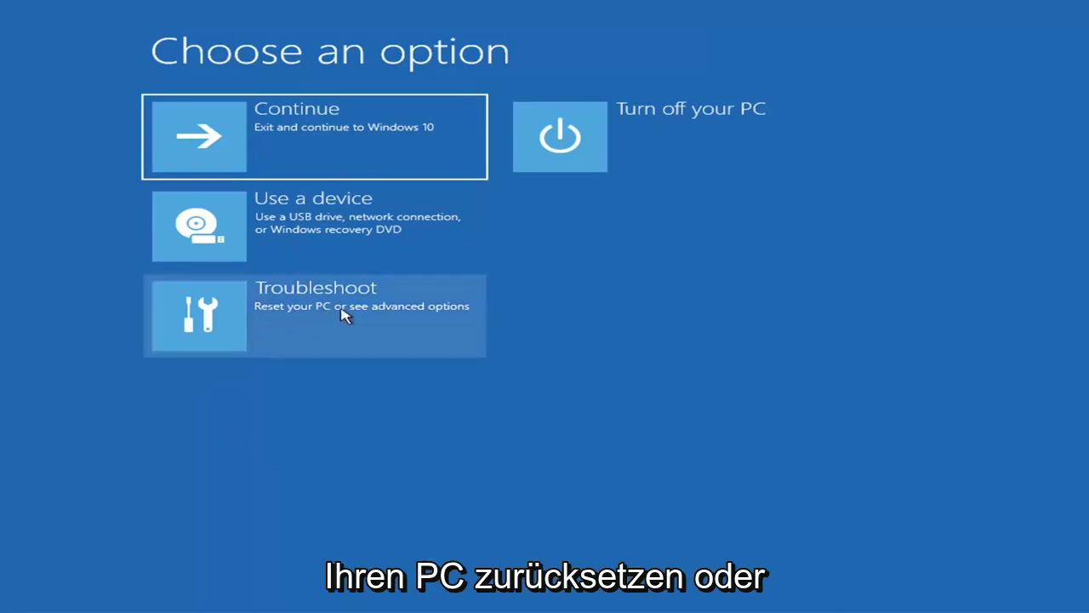
{"action": "left_click", "coordinate": [415, 320]}
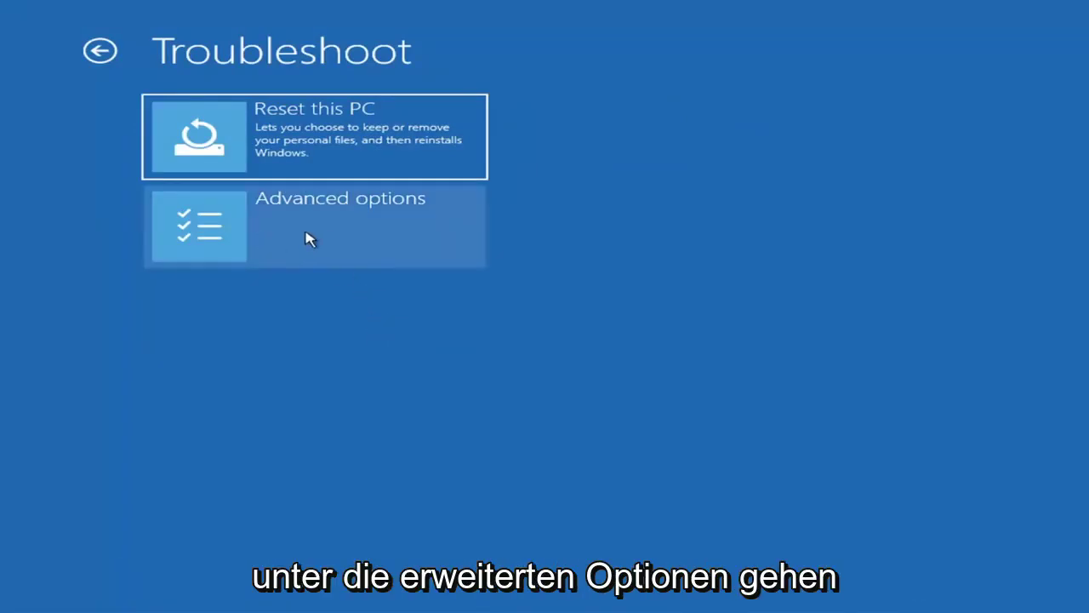
{"action": "left_click", "coordinate": [340, 231]}
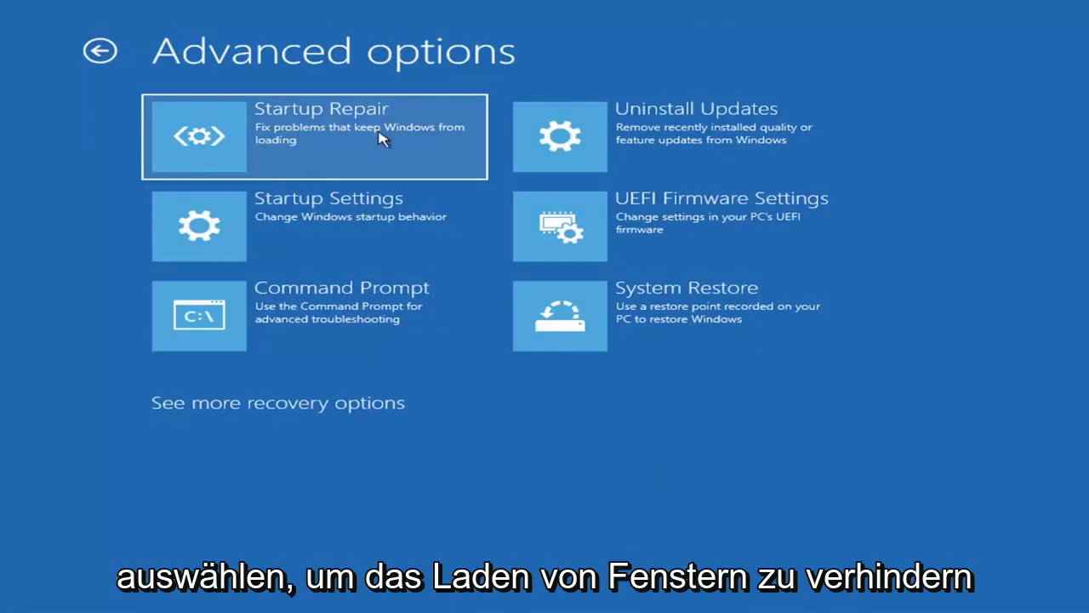
{"action": "left_click", "coordinate": [292, 146]}
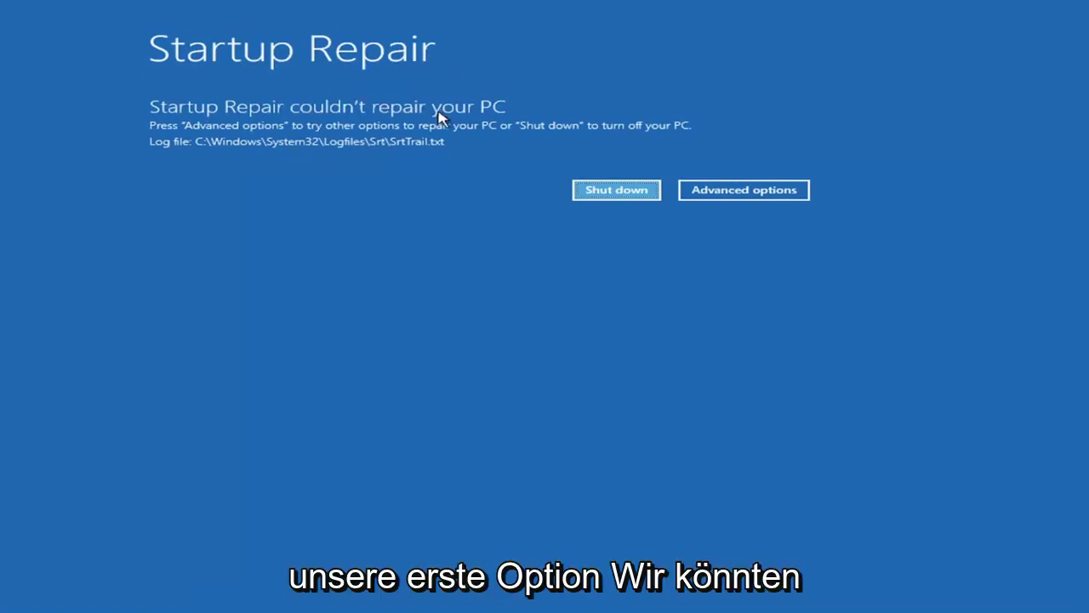
Return to the advanced troubleshooting options and review the Startup Settings and Uninstall Updates pages.
{"action": "left_click", "coordinate": [760, 191]}
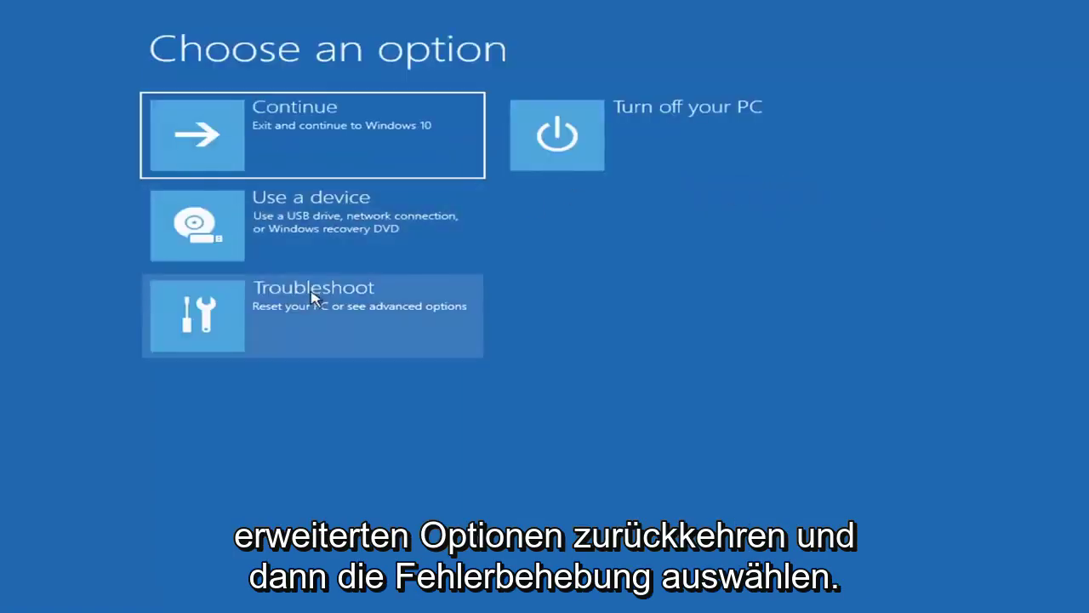
{"action": "left_click", "coordinate": [272, 326]}
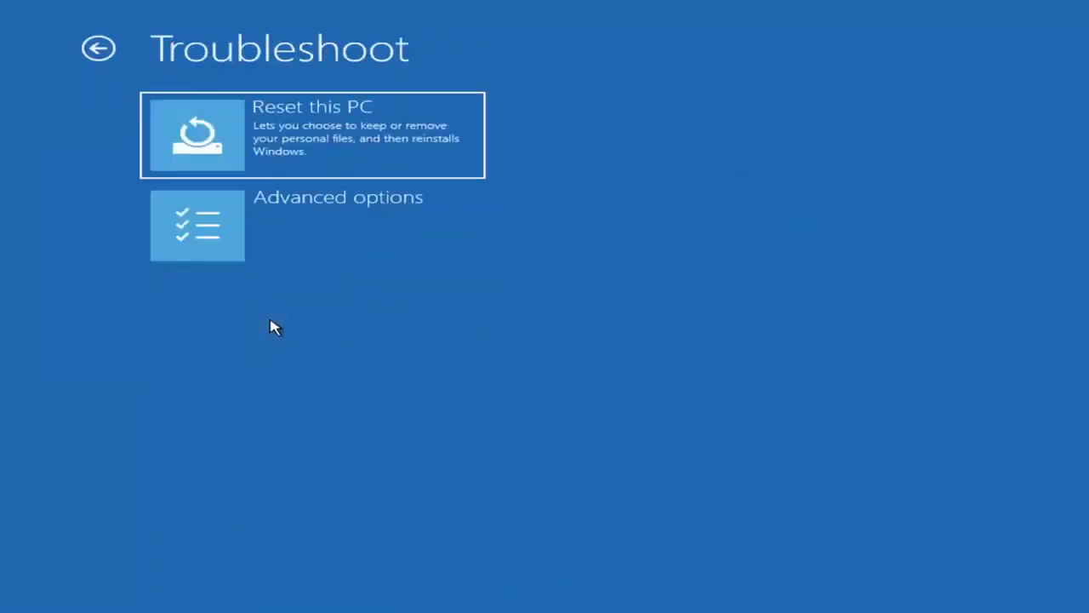
{"action": "left_click", "coordinate": [285, 239]}
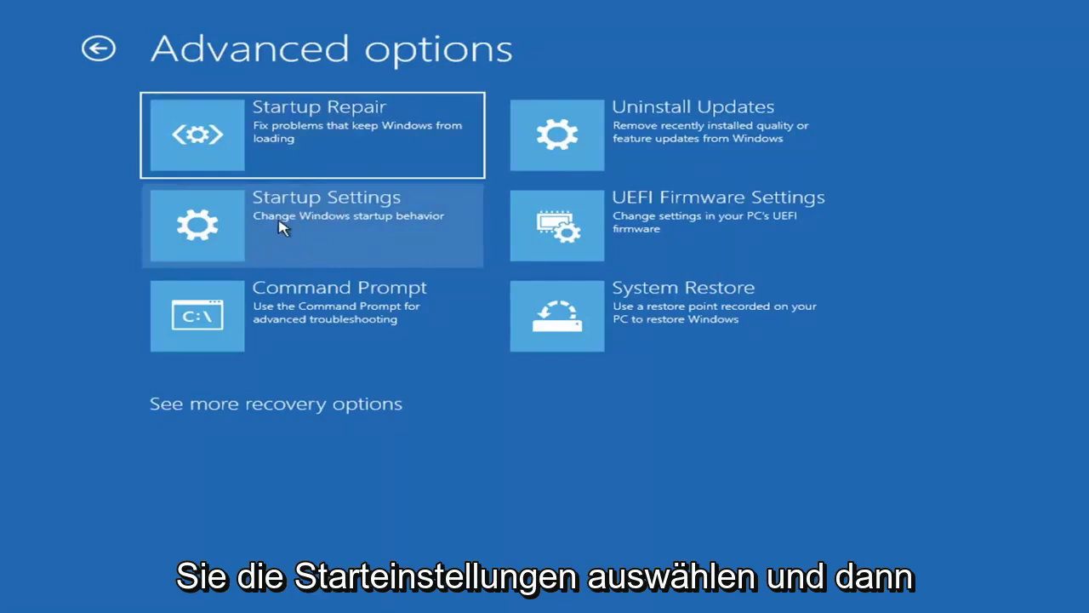
{"action": "left_click", "coordinate": [281, 227]}
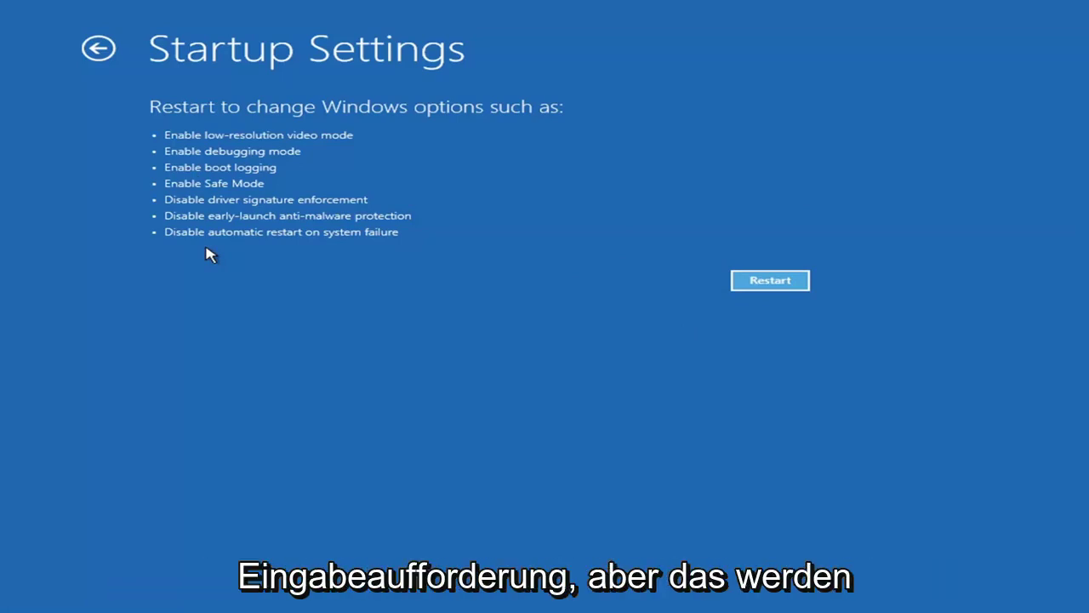
{"action": "left_click", "coordinate": [97, 49]}
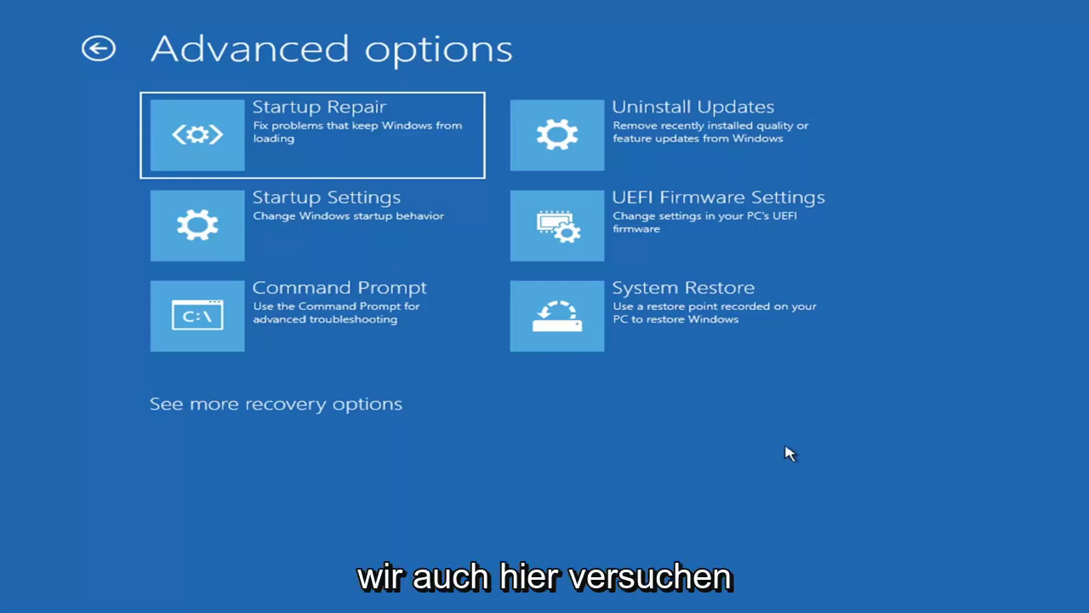
{"action": "left_click", "coordinate": [636, 139]}
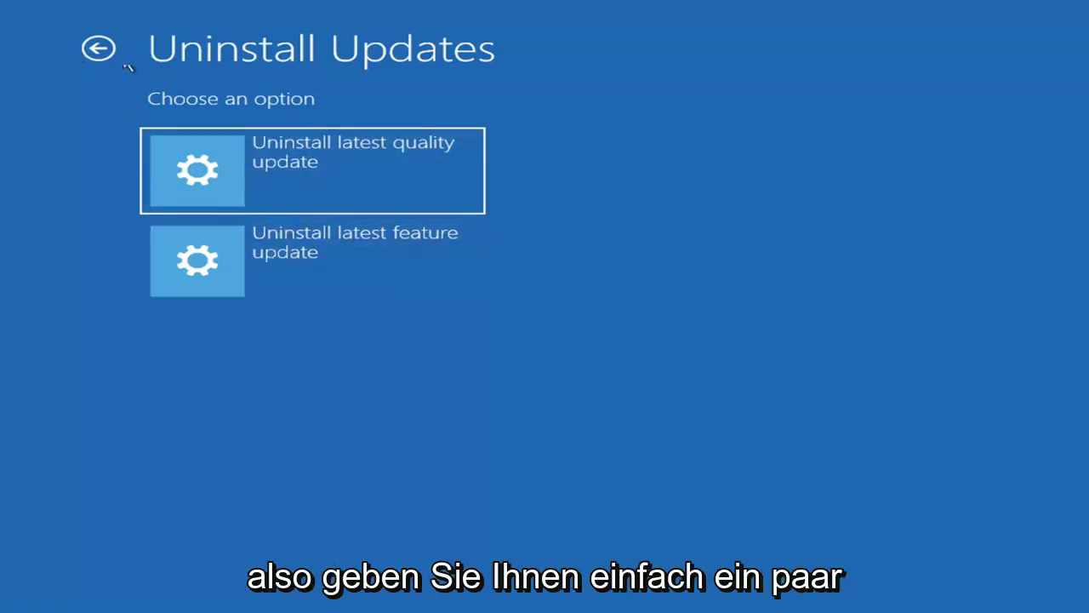
{"action": "left_click", "coordinate": [98, 48]}
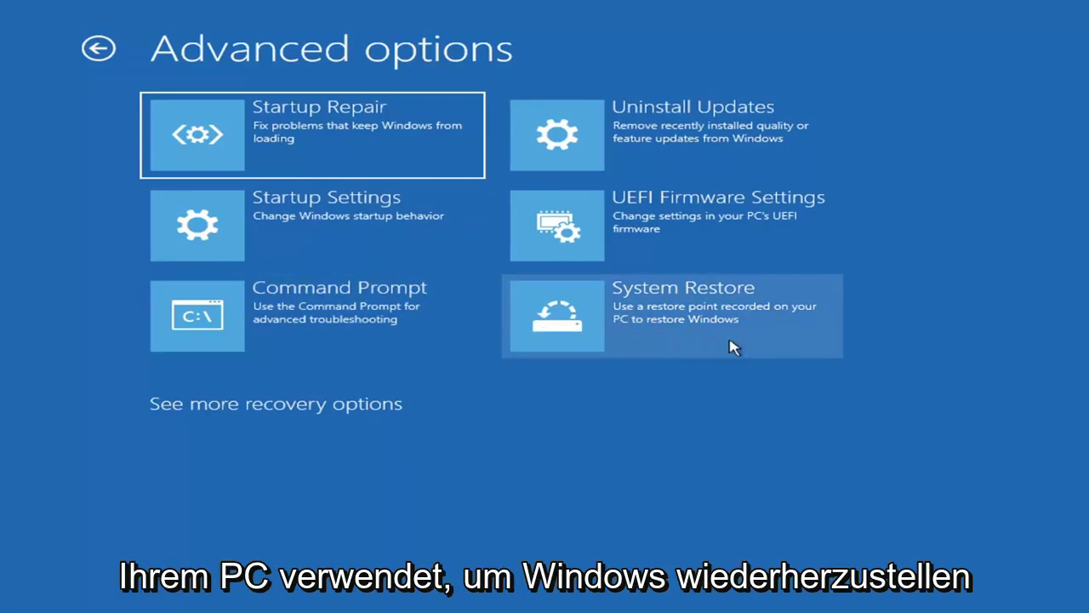
Restore the system to the manual "Before Updates" restore point with System Restore and dismiss the completion message.
{"action": "left_click", "coordinate": [706, 328]}
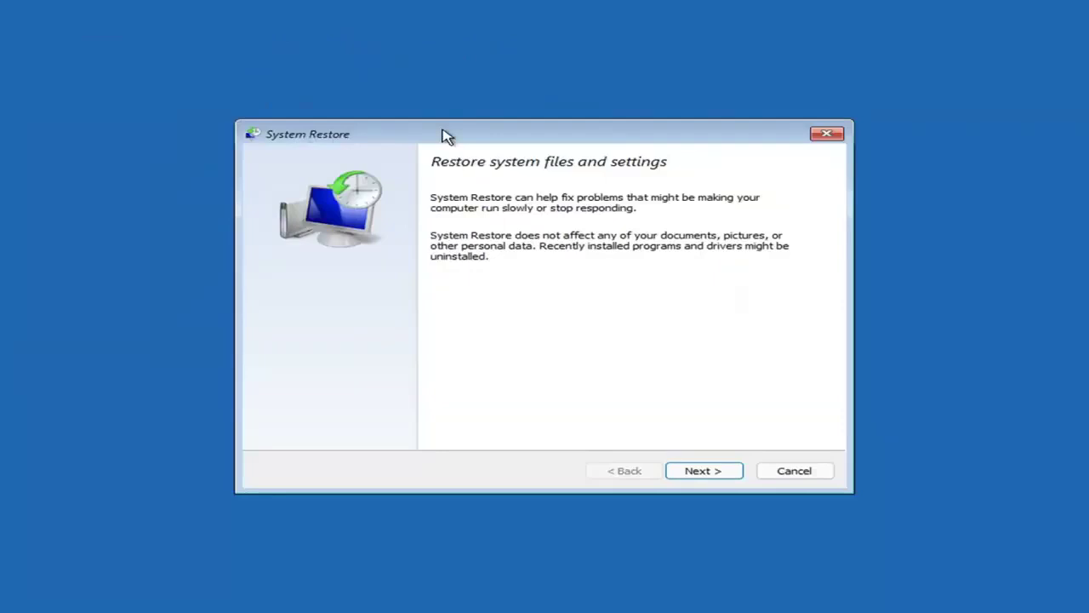
{"action": "left_click", "coordinate": [694, 471]}
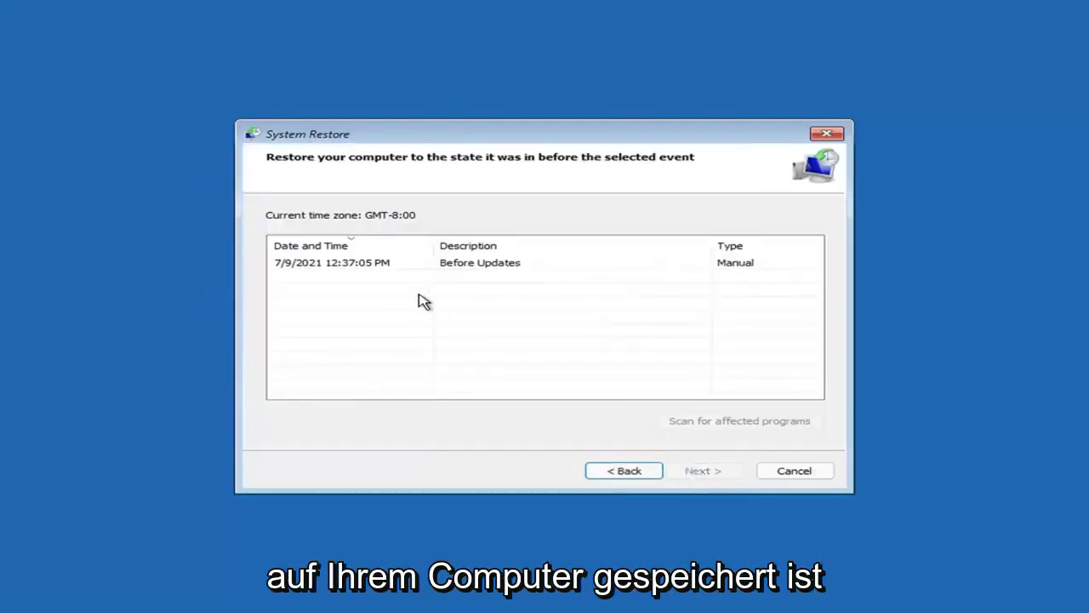
{"action": "left_click", "coordinate": [336, 266]}
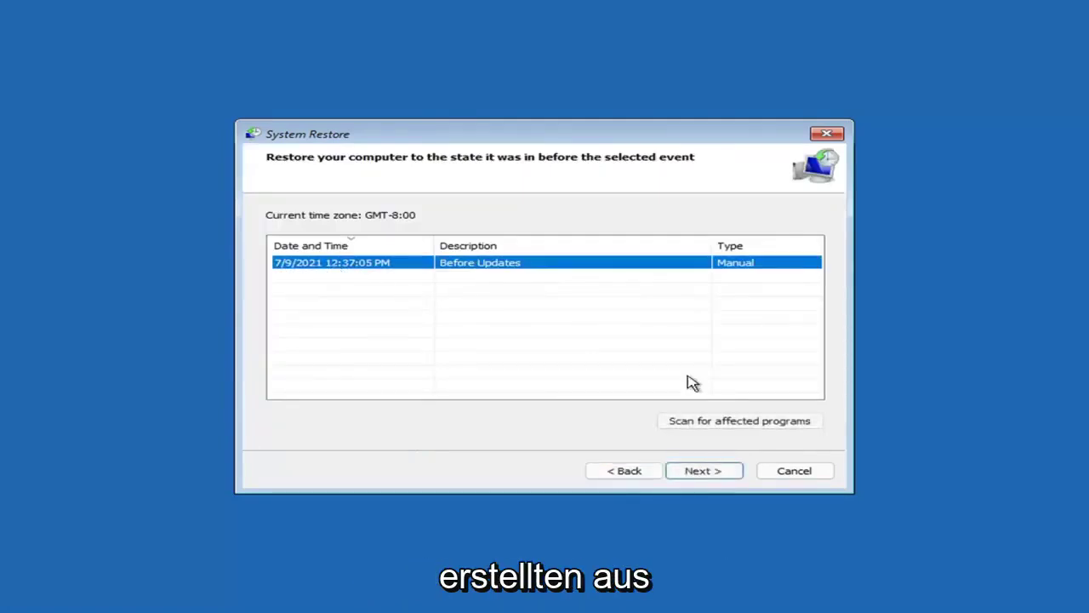
{"action": "left_click", "coordinate": [717, 475]}
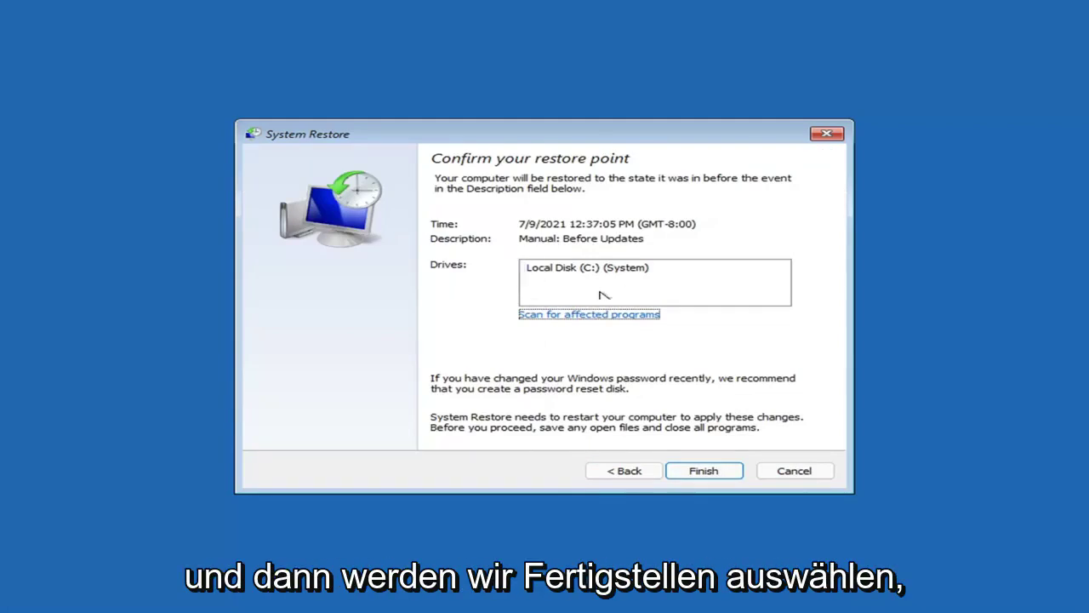
{"action": "left_click", "coordinate": [704, 477]}
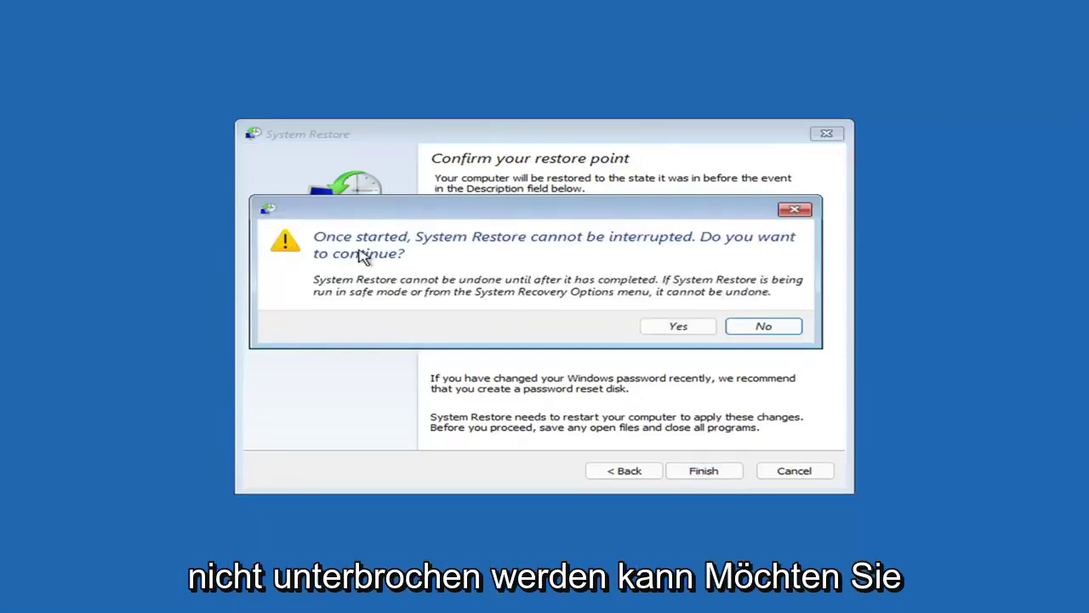
{"action": "left_click", "coordinate": [678, 329]}
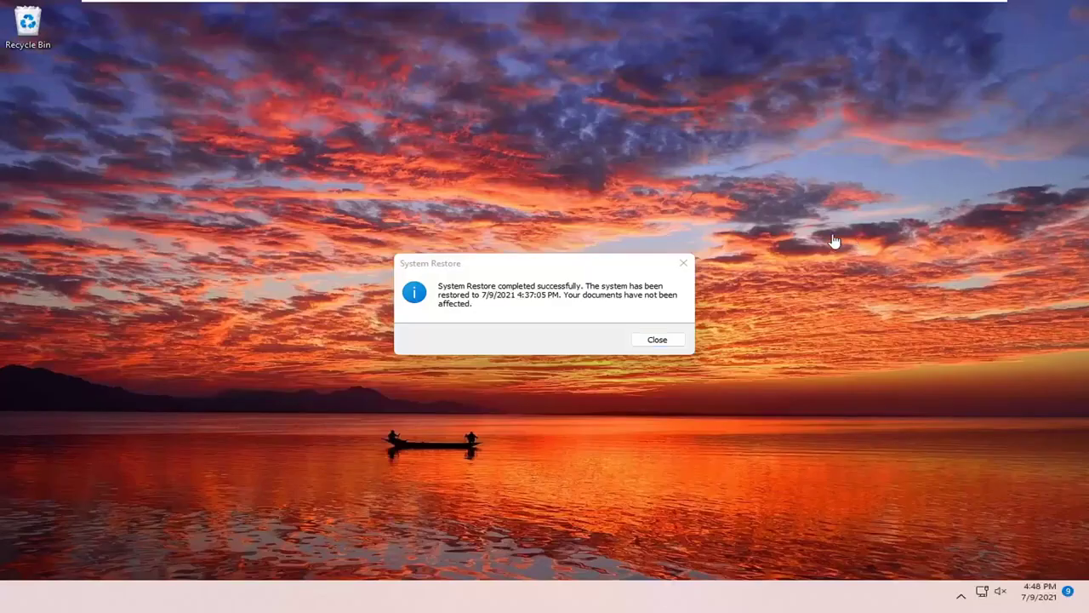
{"action": "left_click", "coordinate": [684, 264]}
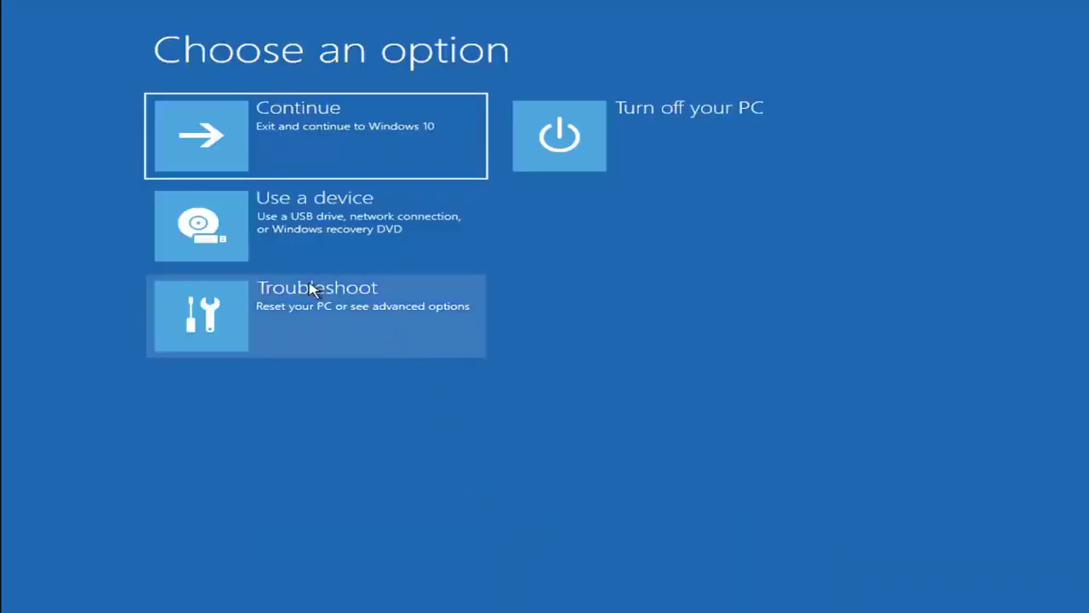
Review the Reset this PC choices for keeping or removing files, and return to the main recovery options.
{"action": "left_click", "coordinate": [316, 320]}
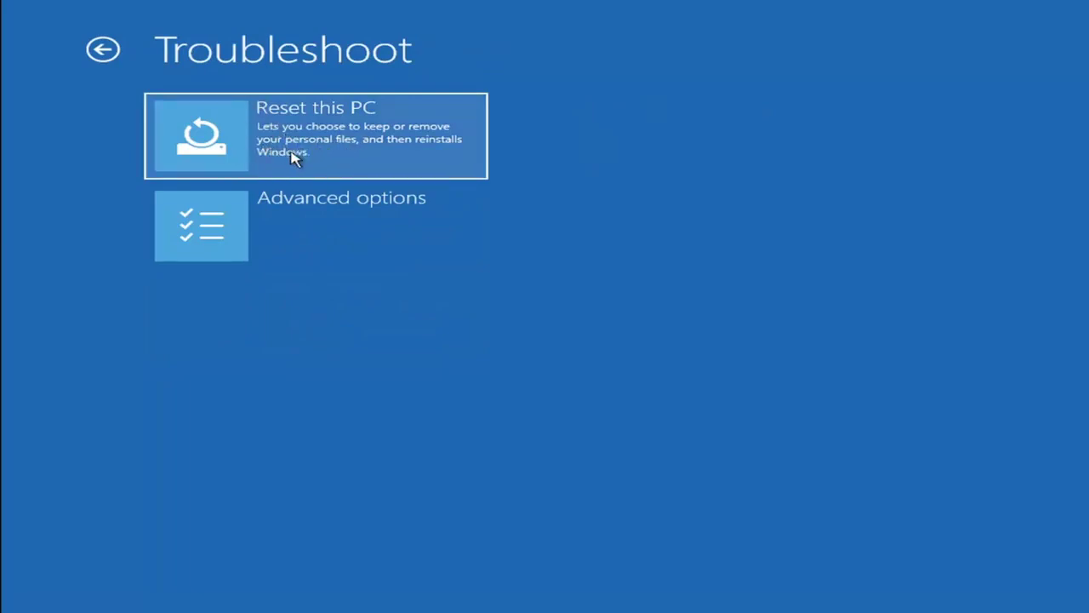
{"action": "left_click", "coordinate": [358, 153]}
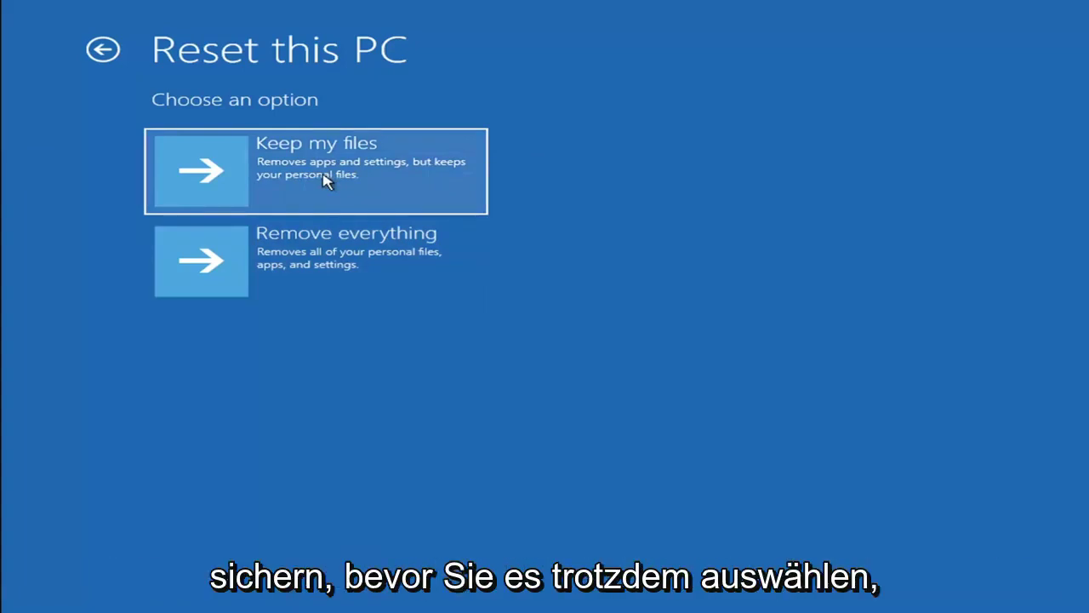
{"action": "left_click", "coordinate": [109, 51]}
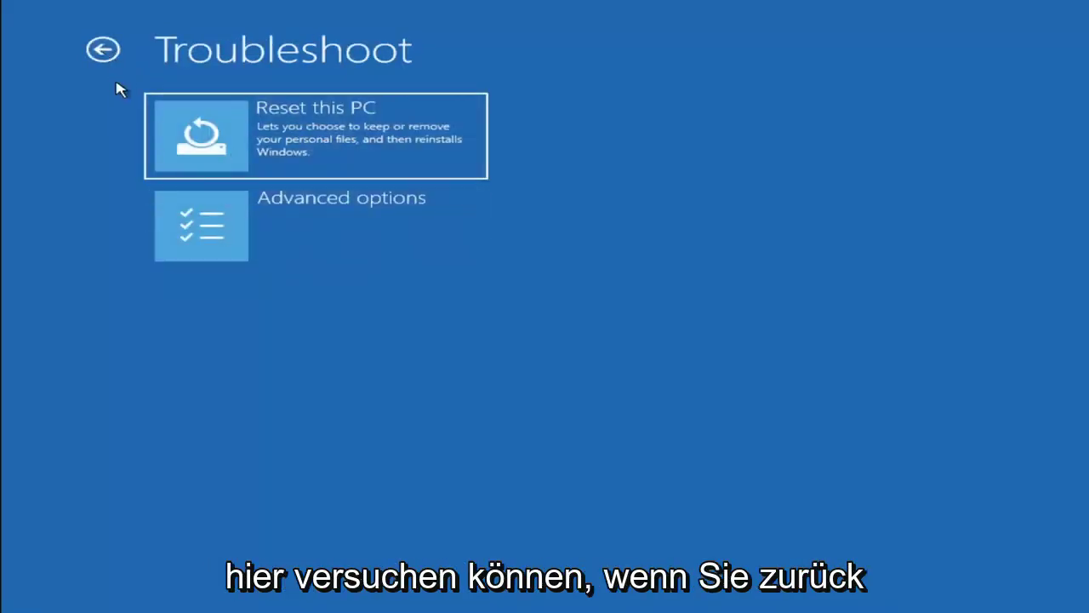
{"action": "left_click", "coordinate": [105, 51]}
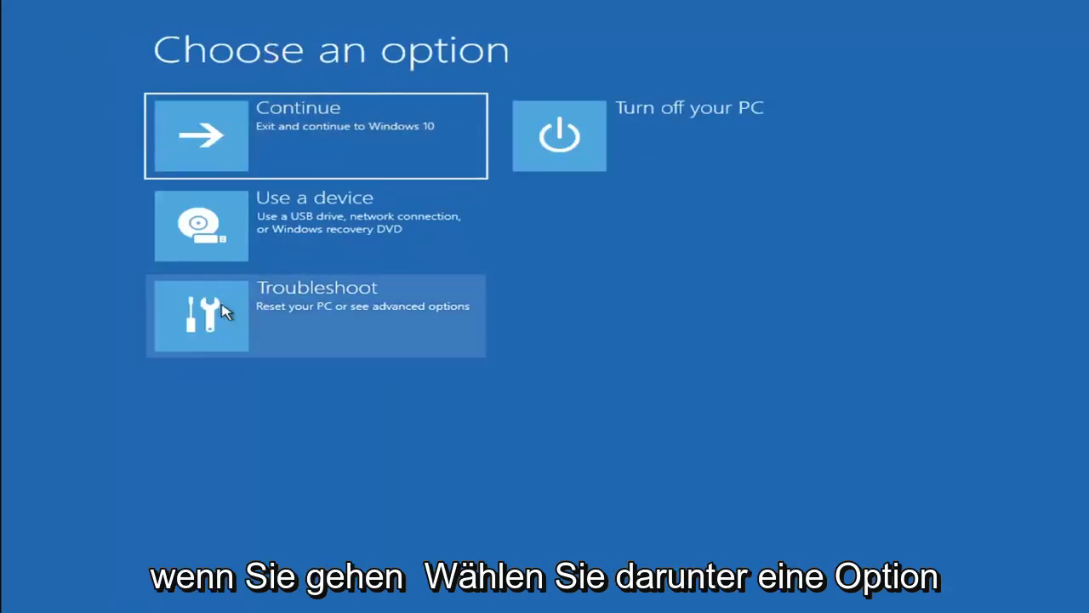
Open Command Prompt from the advanced troubleshooting options.
{"action": "left_click", "coordinate": [331, 321]}
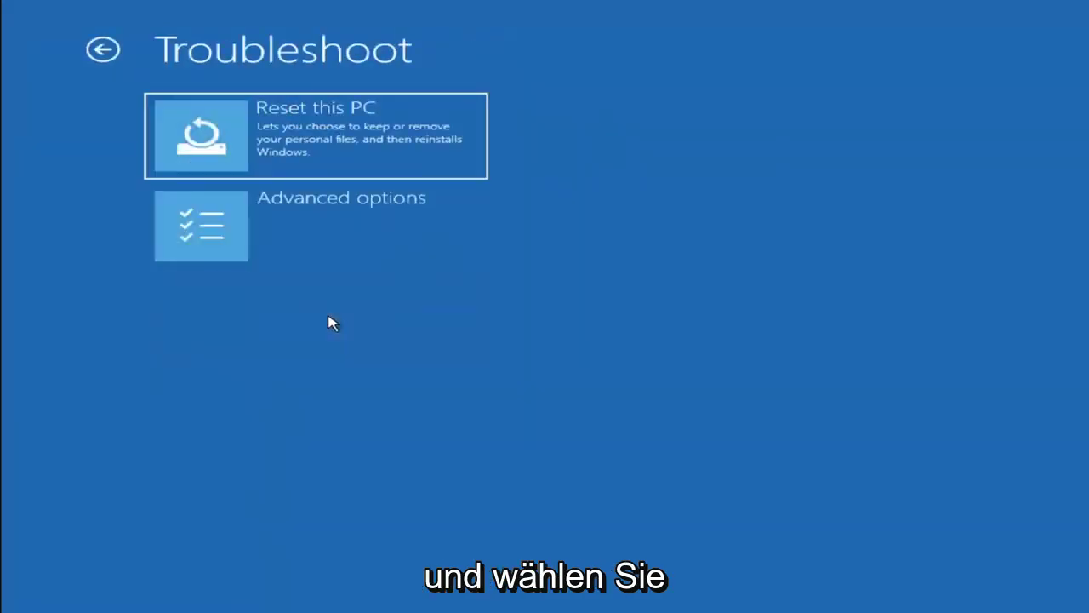
{"action": "left_click", "coordinate": [328, 236]}
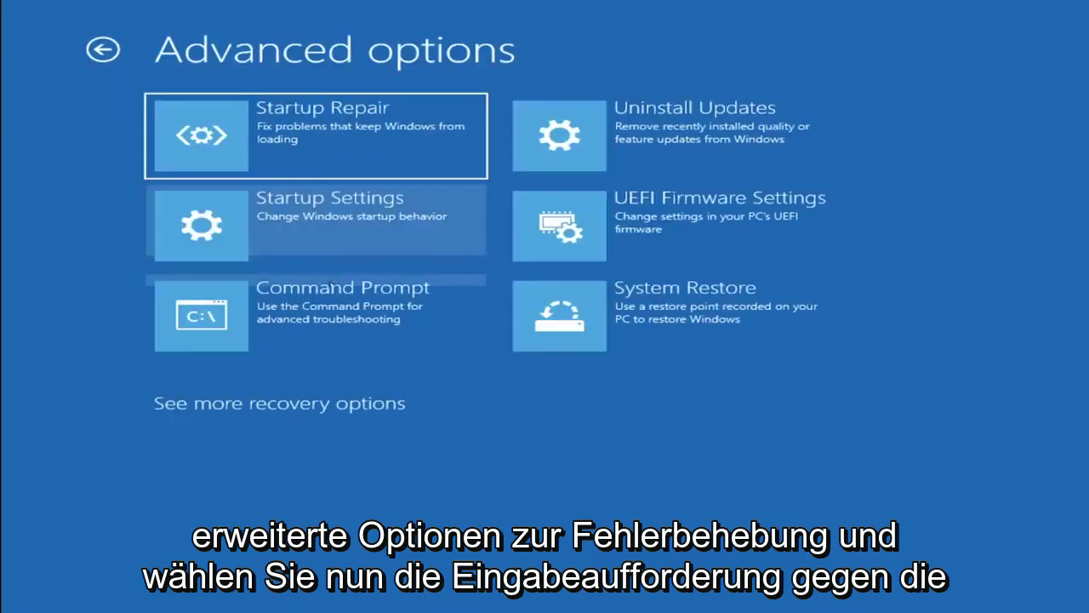
{"action": "left_click", "coordinate": [253, 320]}
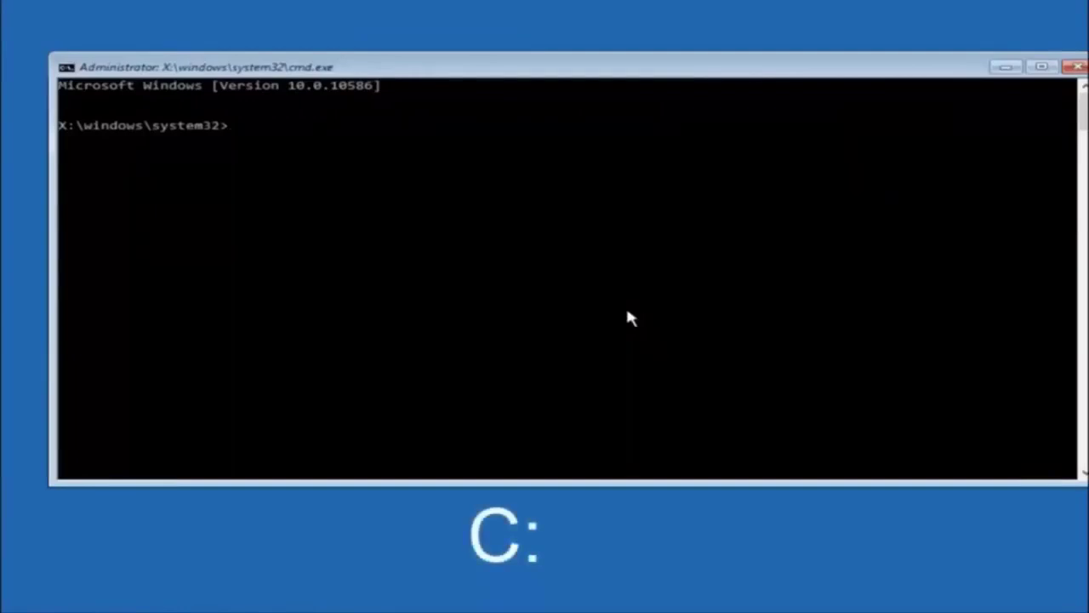
Switch to the C: drive and list its root directory with dir.
{"action": "type", "text": "c:"}
{"action": "key", "text": "Return"}
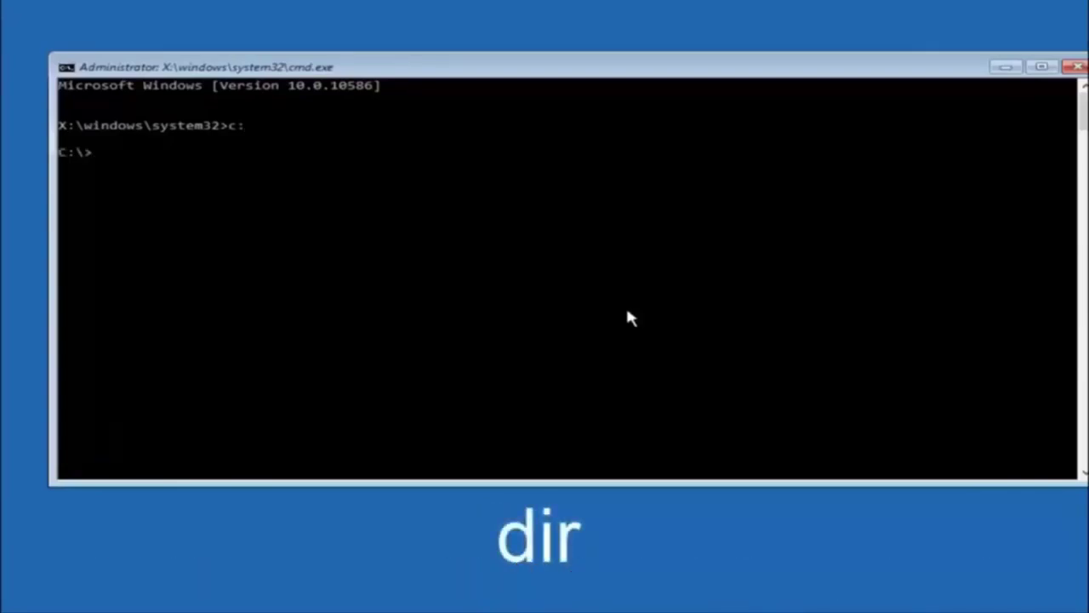
{"action": "type", "text": "dir"}
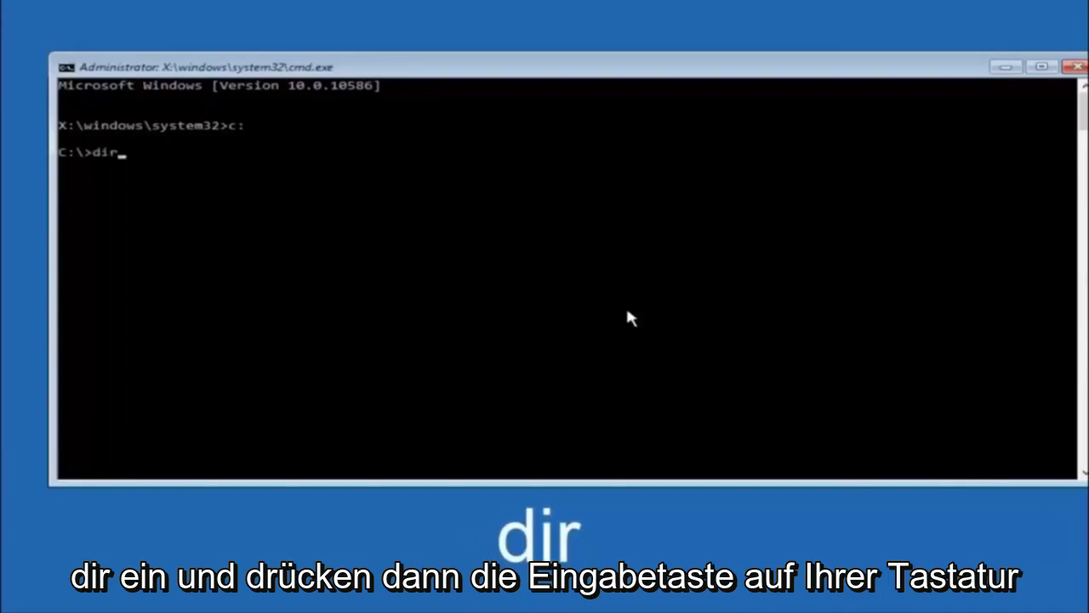
{"action": "key", "text": "Return"}
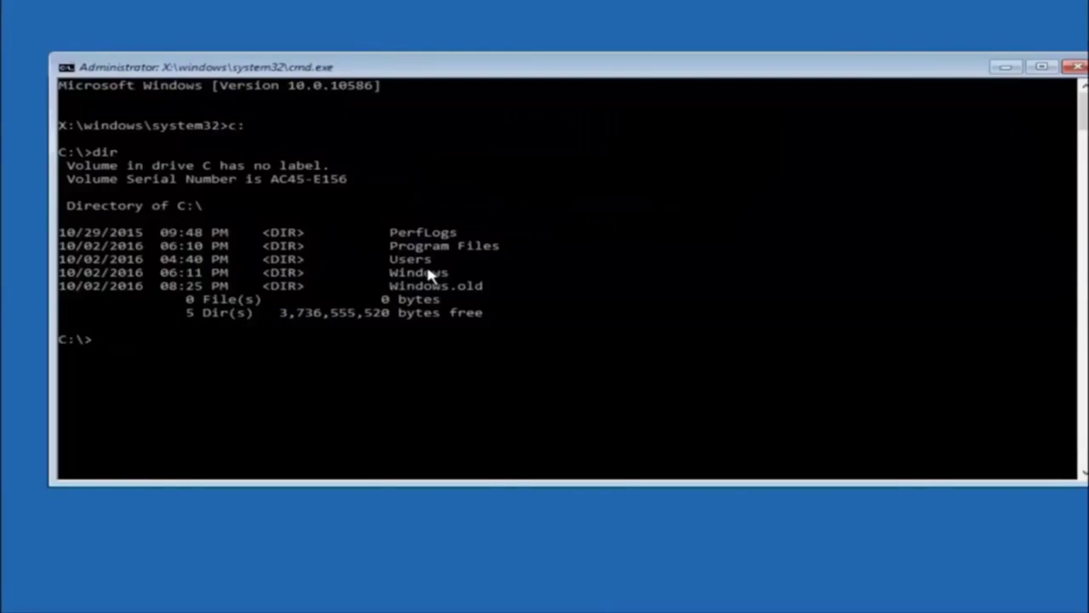
Change to the \windows\system32\config directory and create a folder named backup in it.
{"action": "type", "text": "cd \\windows\\system32\\config"}
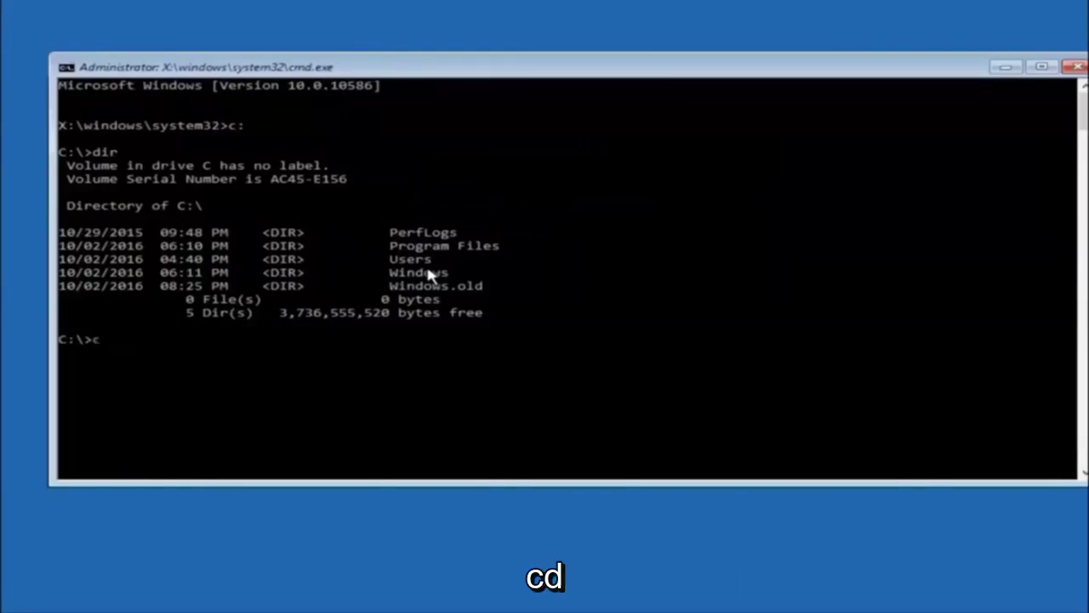
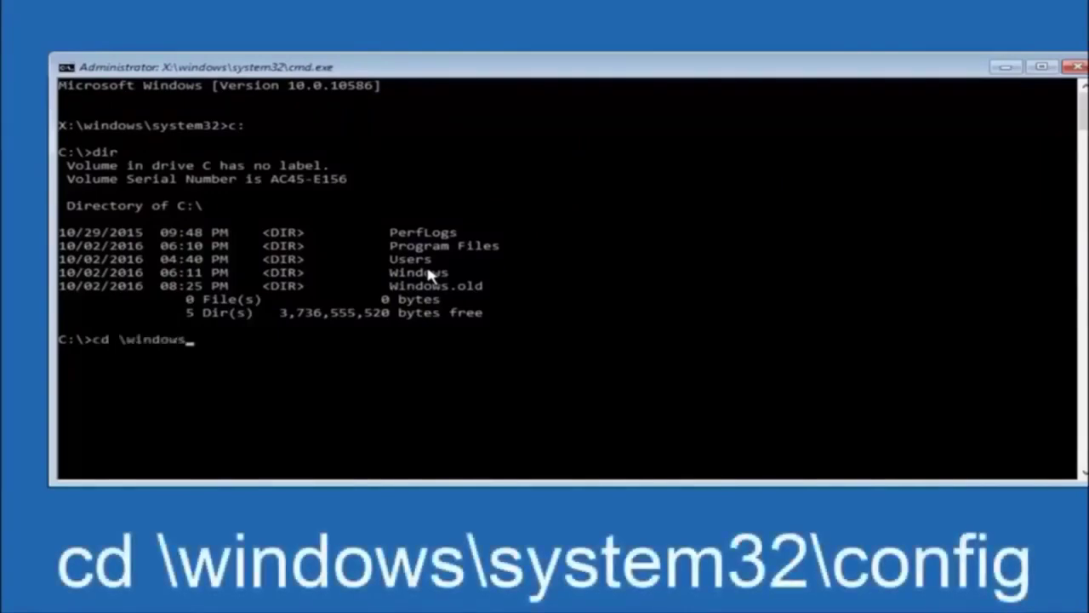
{"action": "type", "text": " \\windows\\system32\\config"}
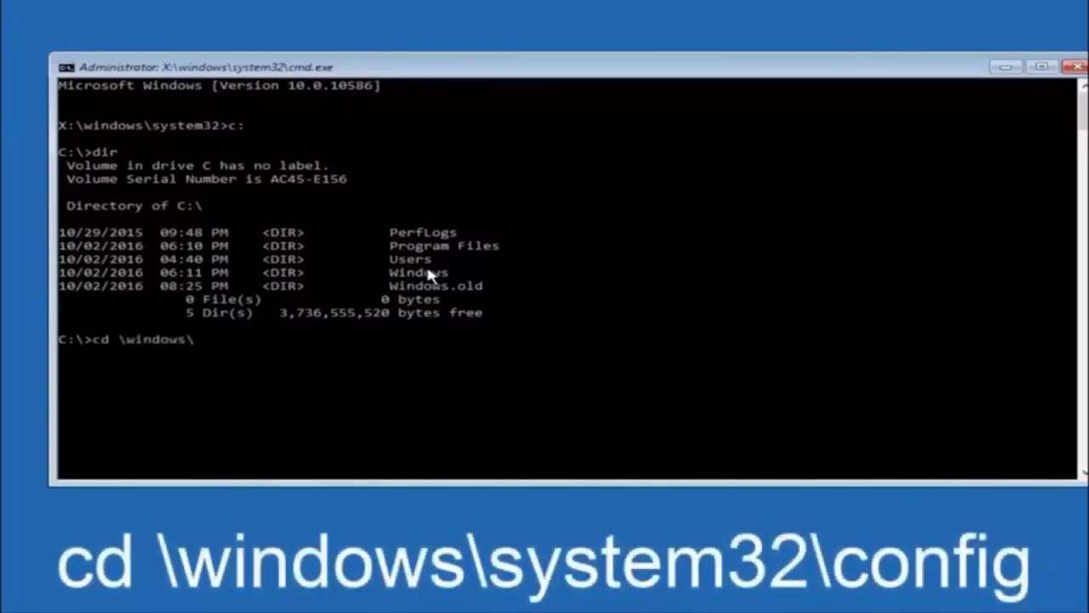
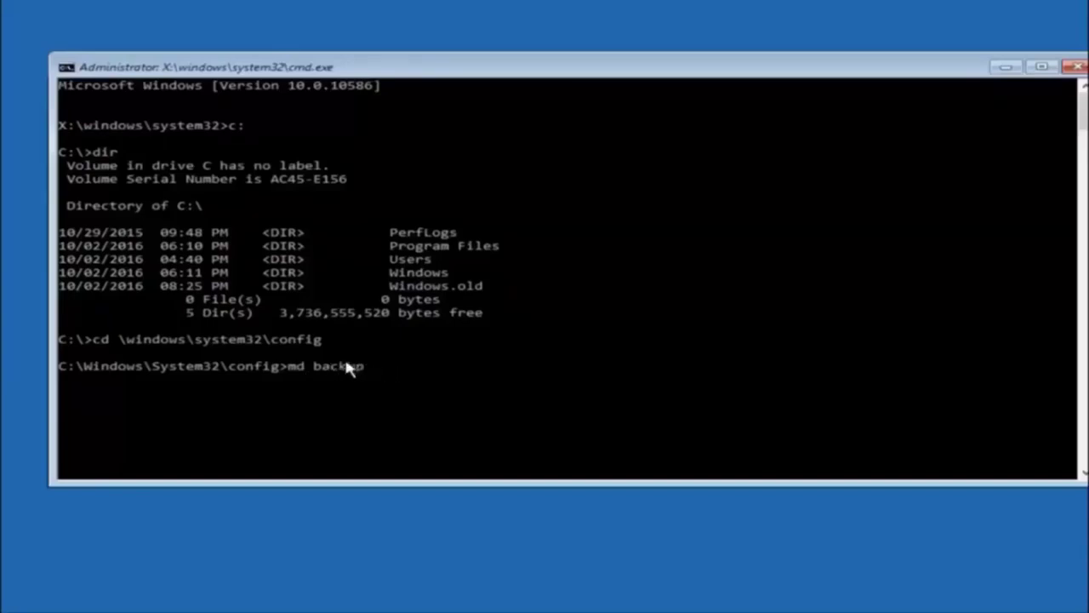
{"action": "key", "text": "Return"}
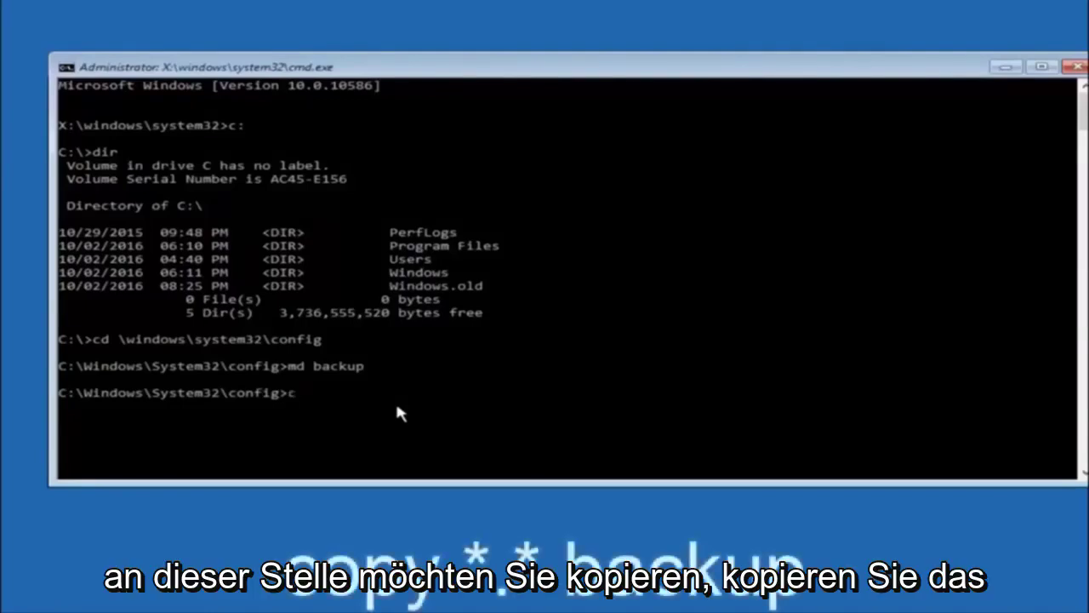
Copy all files from the config directory into the backup folder with copy *.* backup.
{"action": "type", "text": "copy"}
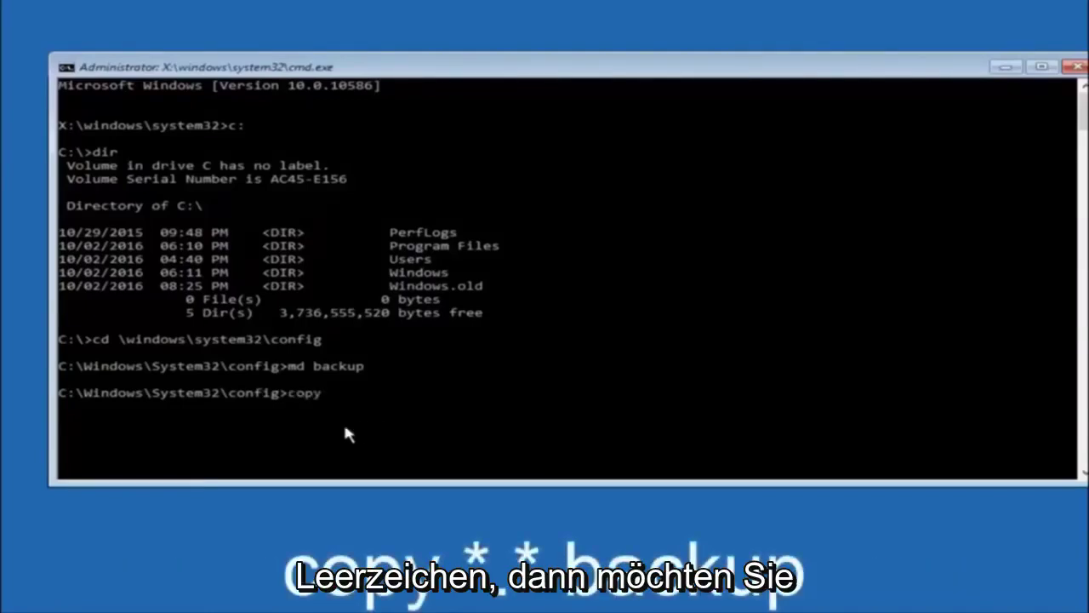
{"action": "type", "text": " *"}
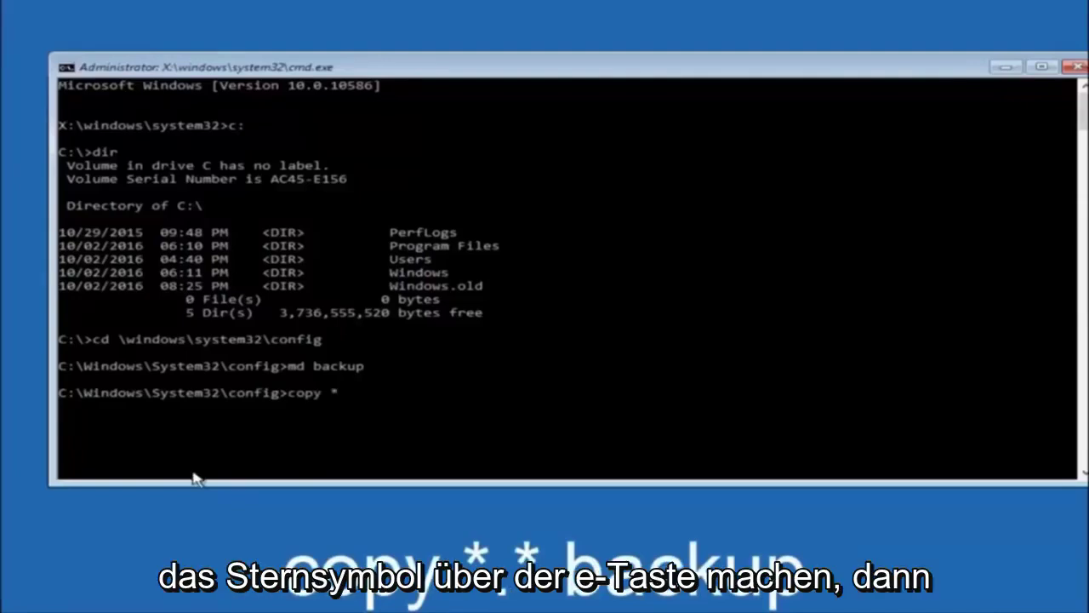
{"action": "type", "text": "."}
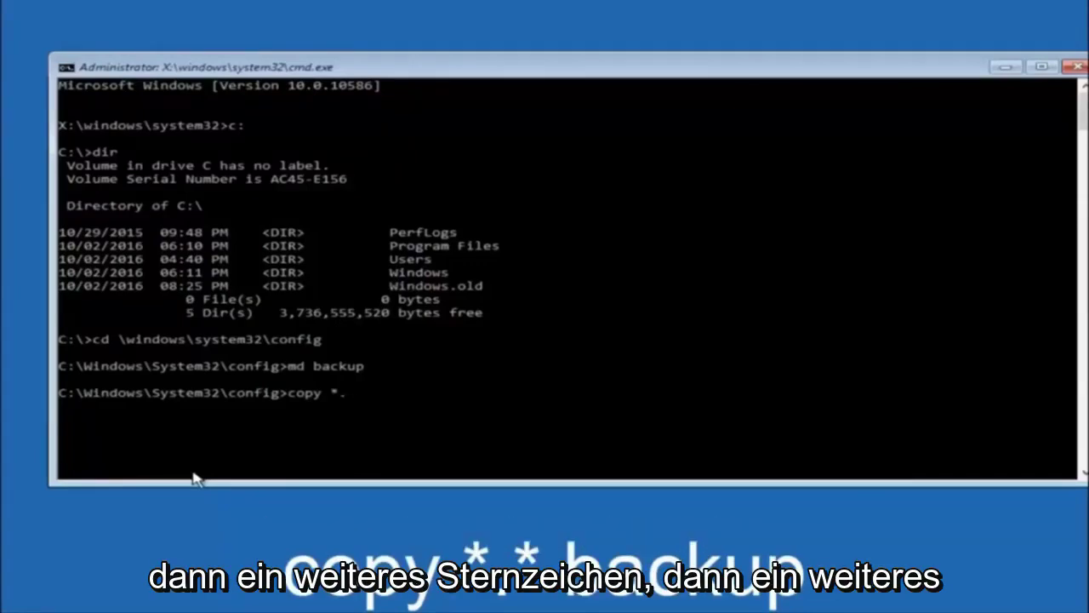
{"action": "type", "text": "*"}
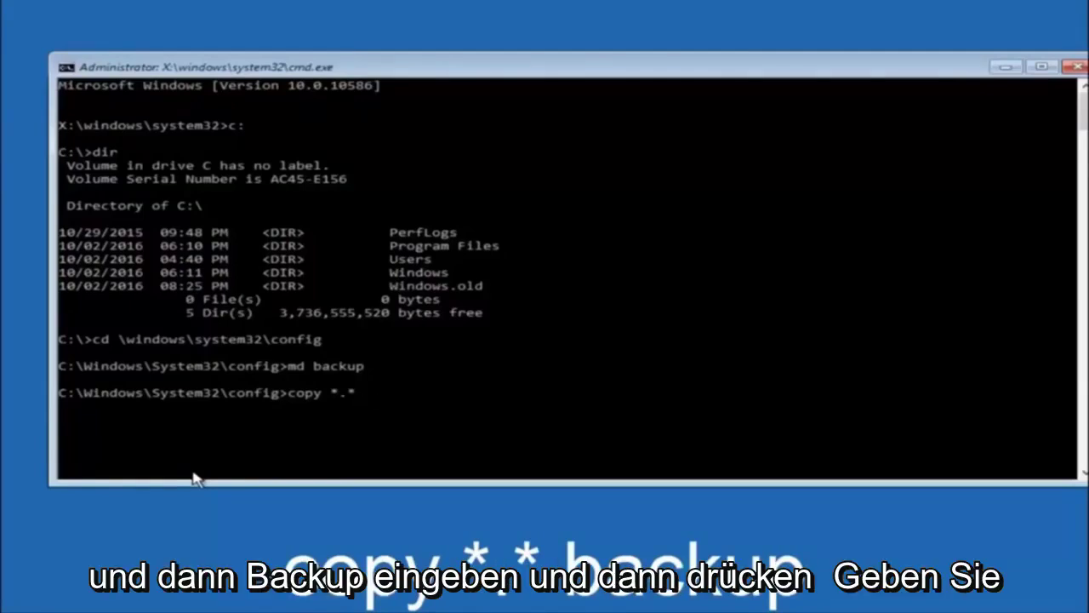
{"action": "type", "text": " backup"}
{"action": "key", "text": "Return"}
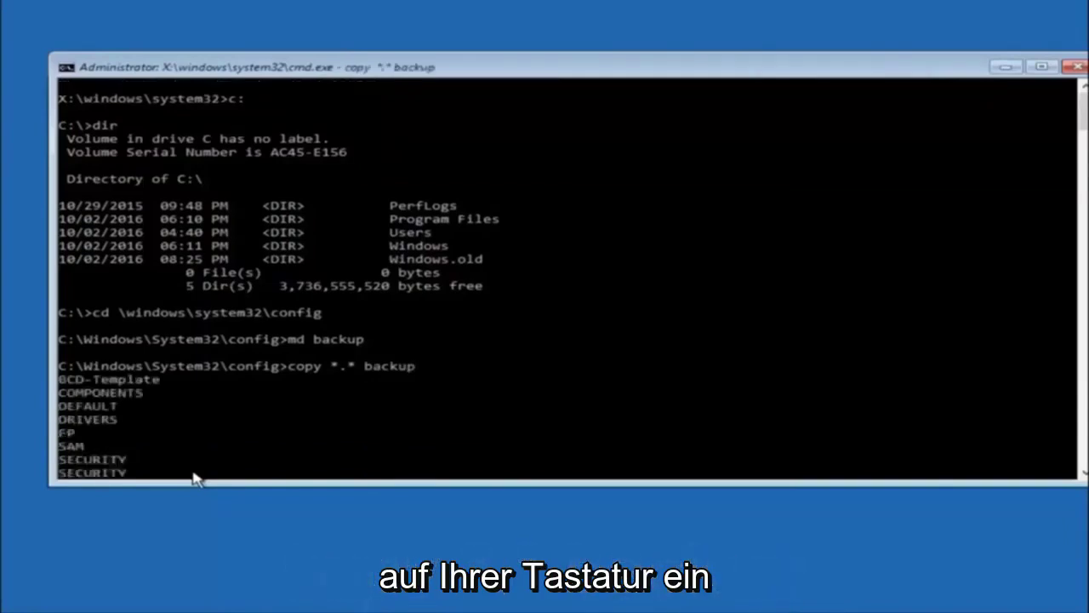
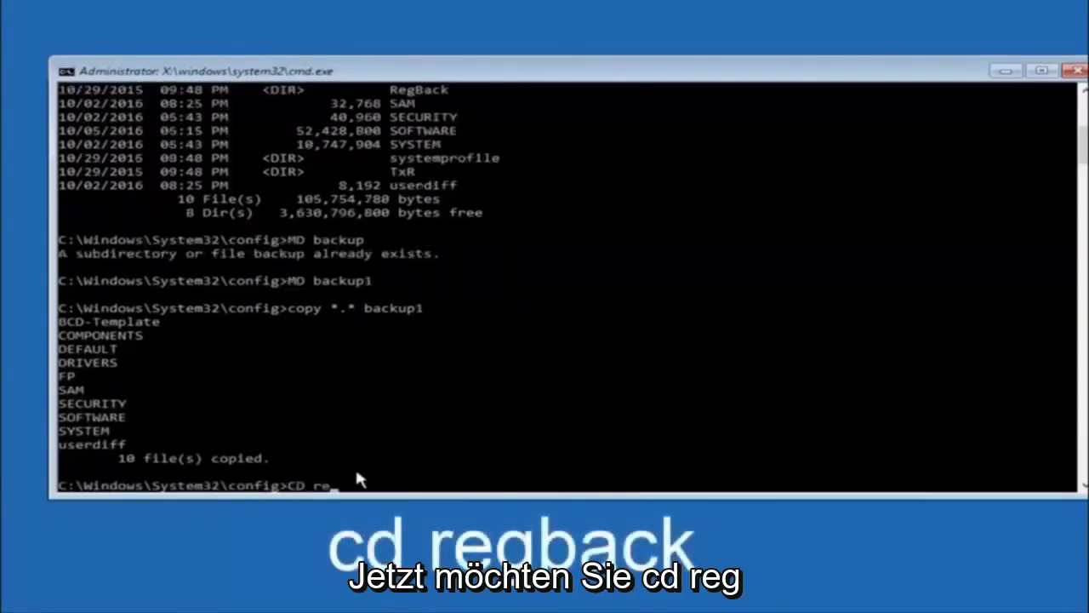
Change to the regback directory and list its contents with dir.
{"action": "type", "text": "gback"}
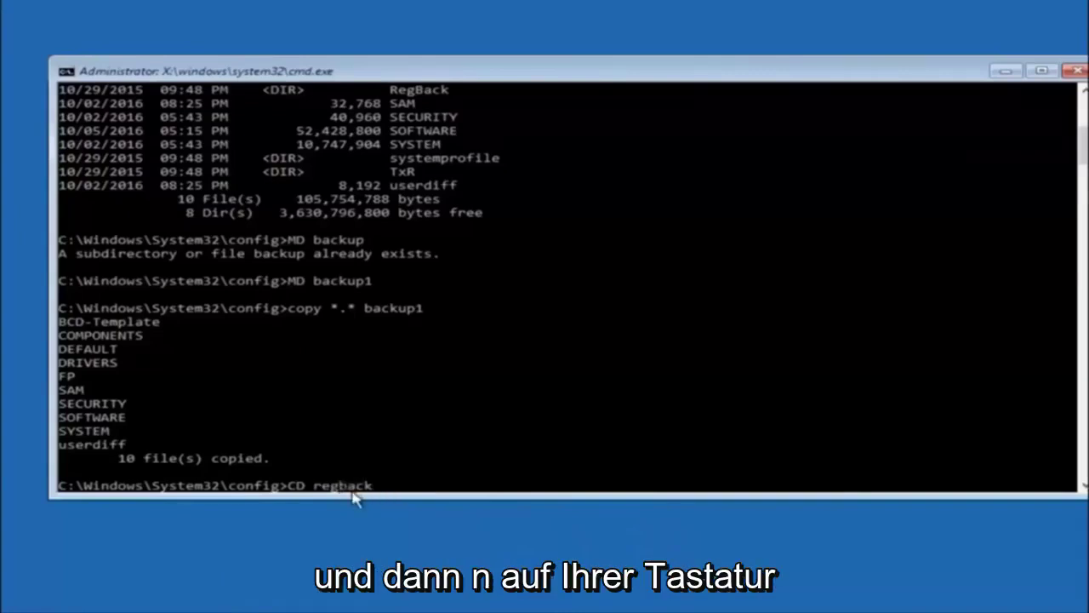
{"action": "key", "text": "Return"}
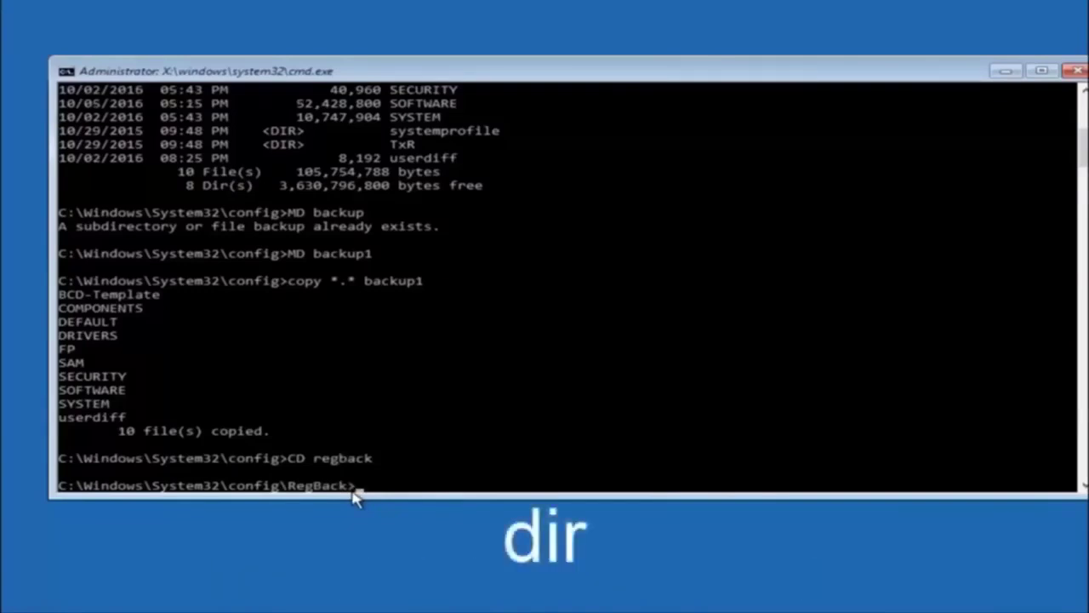
{"action": "type", "text": "dir"}
{"action": "key", "text": "Return"}
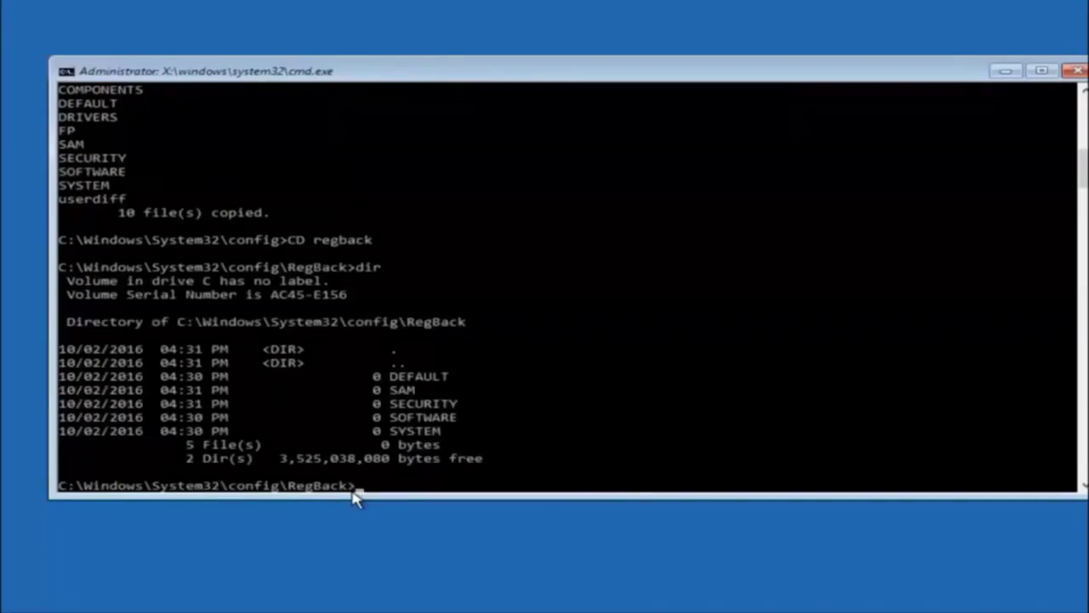
Copy all RegBack files to the parent config directory with copy *.* .., overwriting all existing files, and close Command Prompt.
{"action": "type", "text": "copy"}
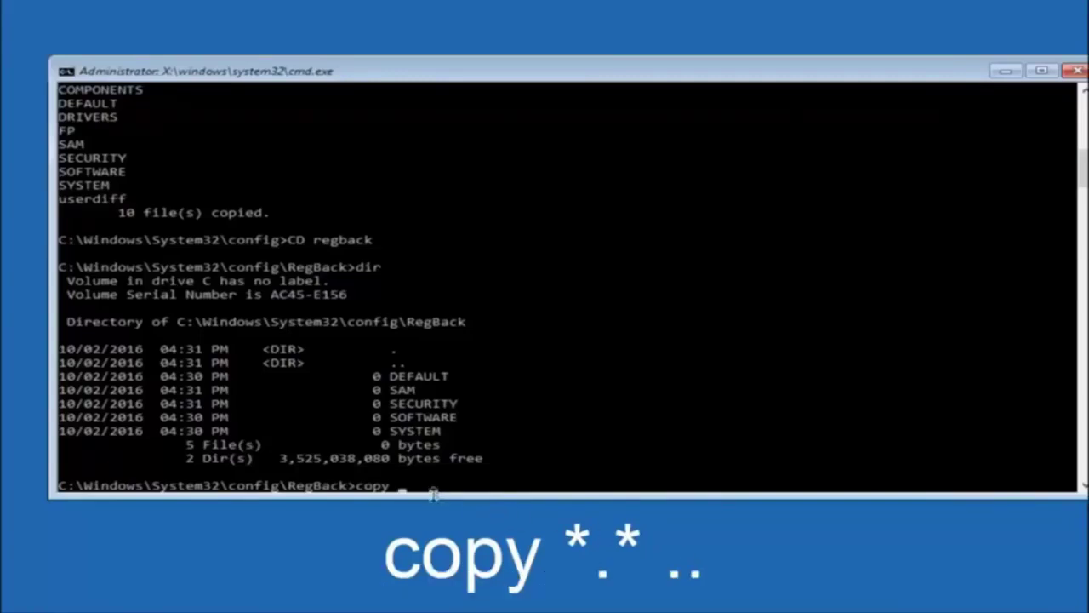
{"action": "left_click", "coordinate": [404, 488]}
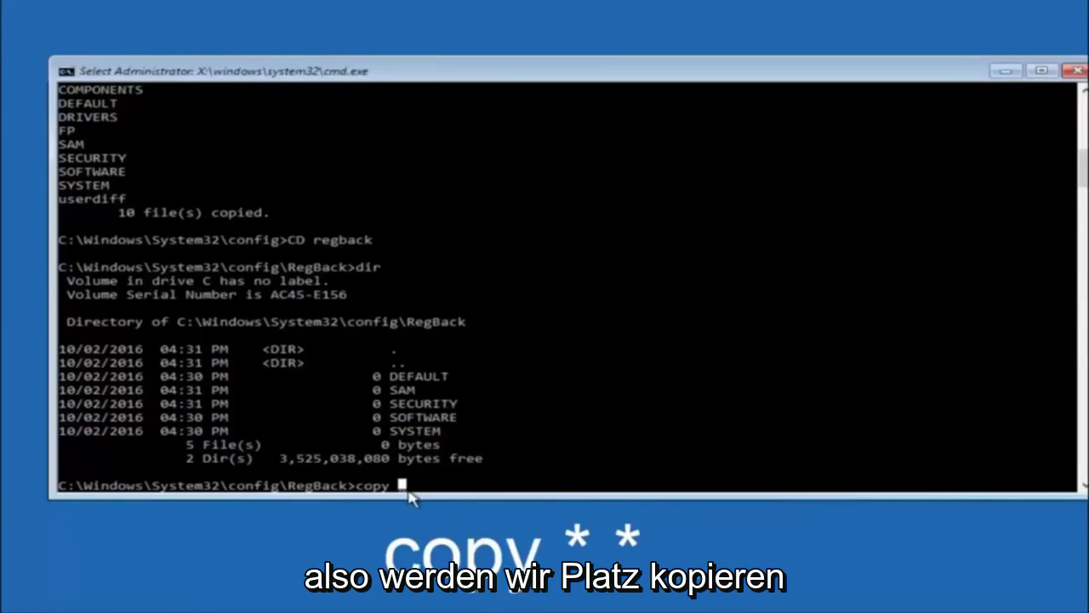
{"action": "type", "text": "*.* .."}
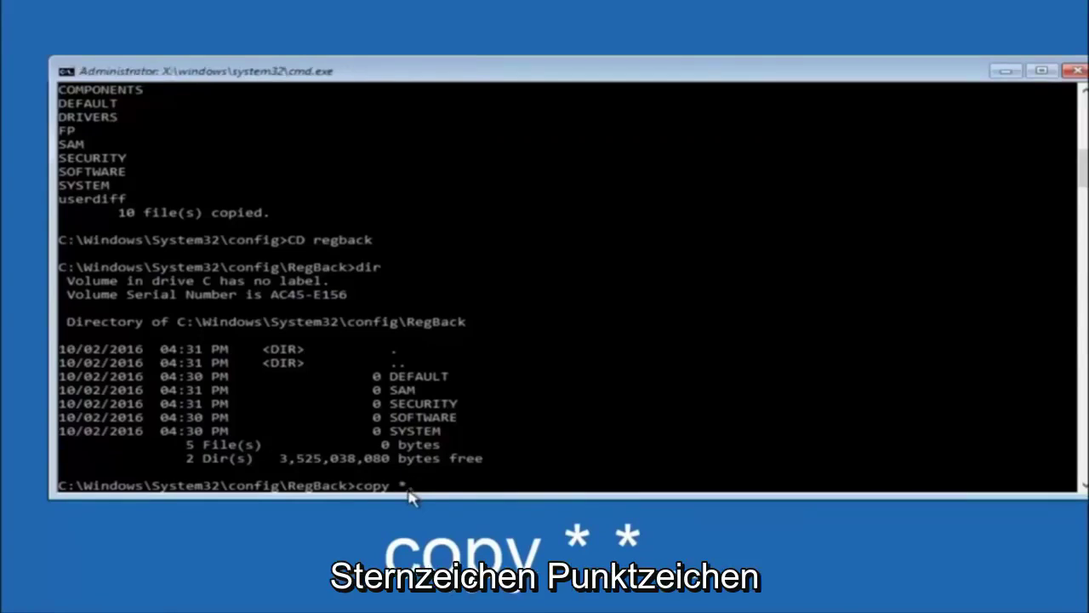
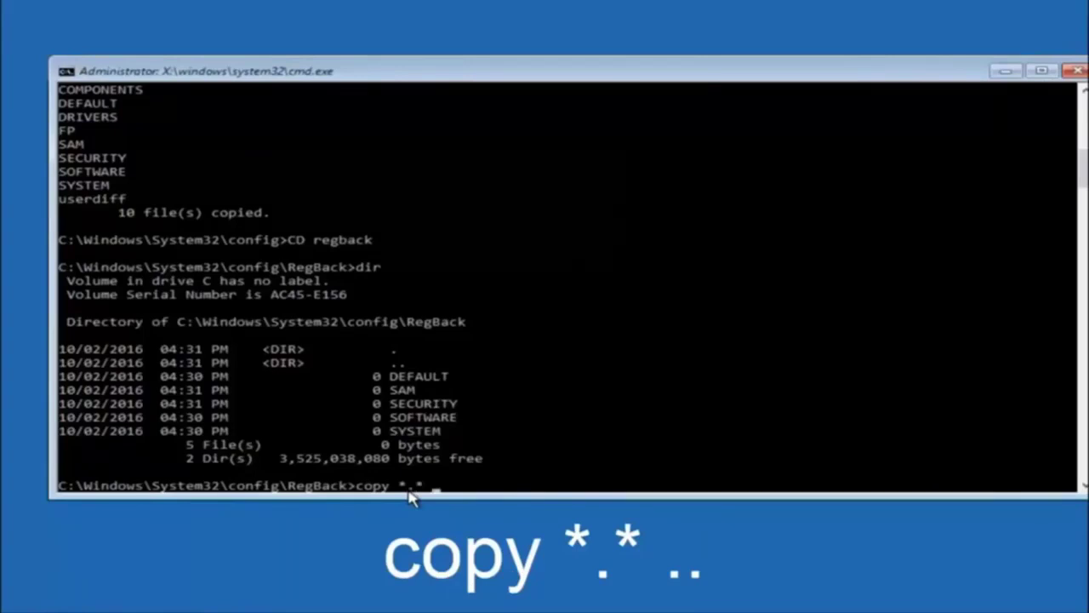
{"action": "type", "text": ".."}
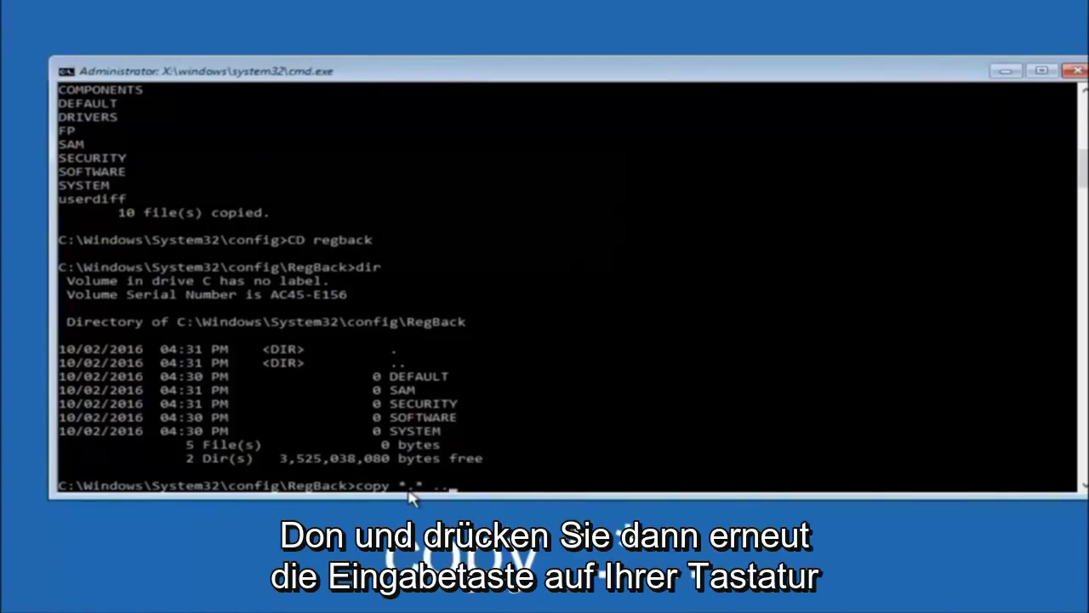
{"action": "key", "text": "Return"}
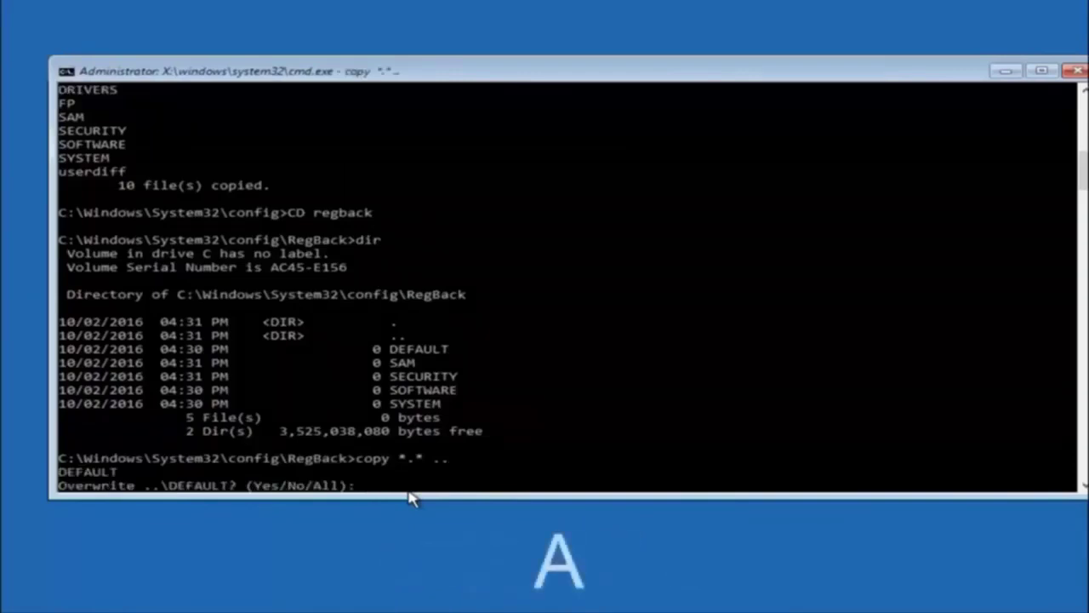
{"action": "type", "text": "A"}
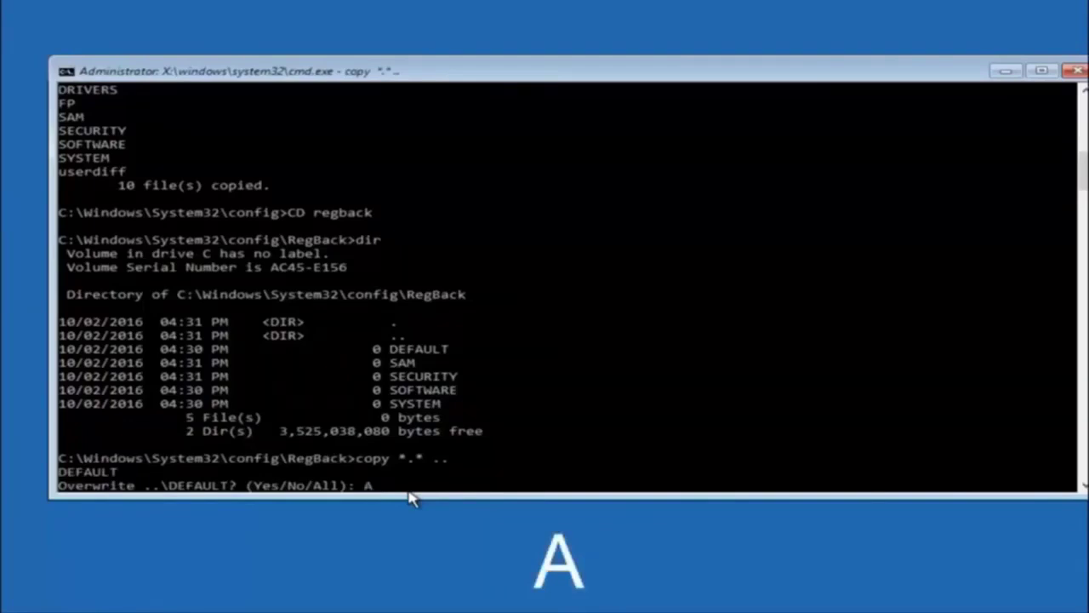
{"action": "type", "text": "A"}
{"action": "key", "text": "Return"}
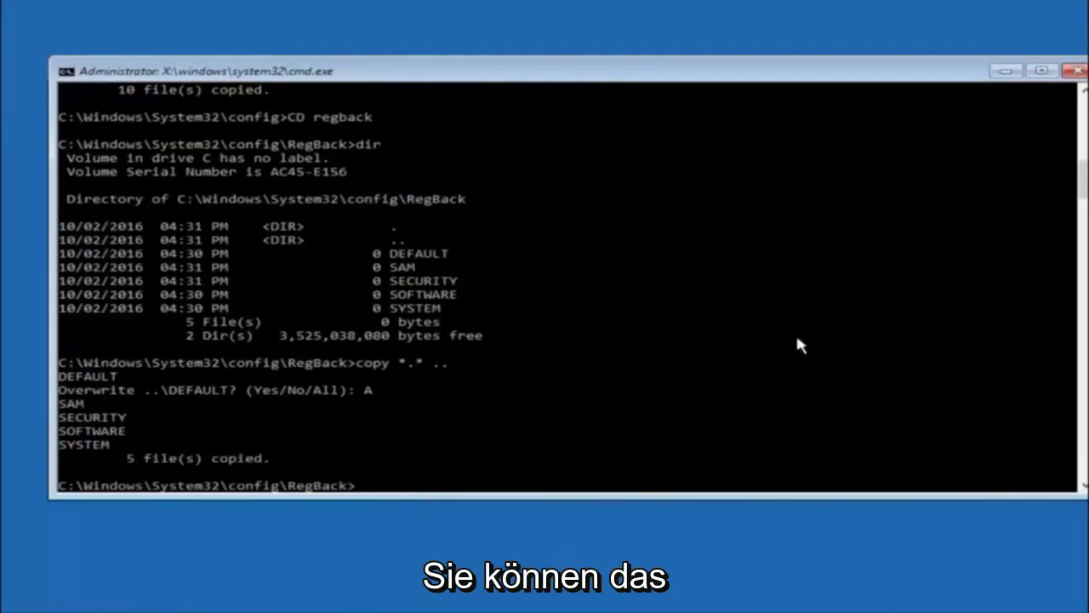
{"action": "left_click", "coordinate": [1077, 71]}
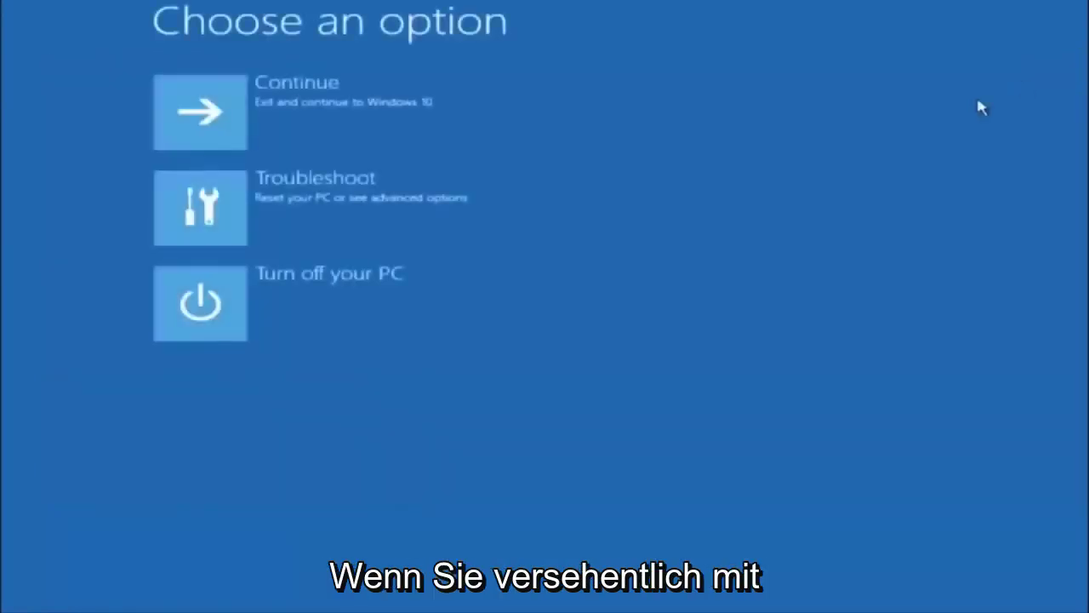